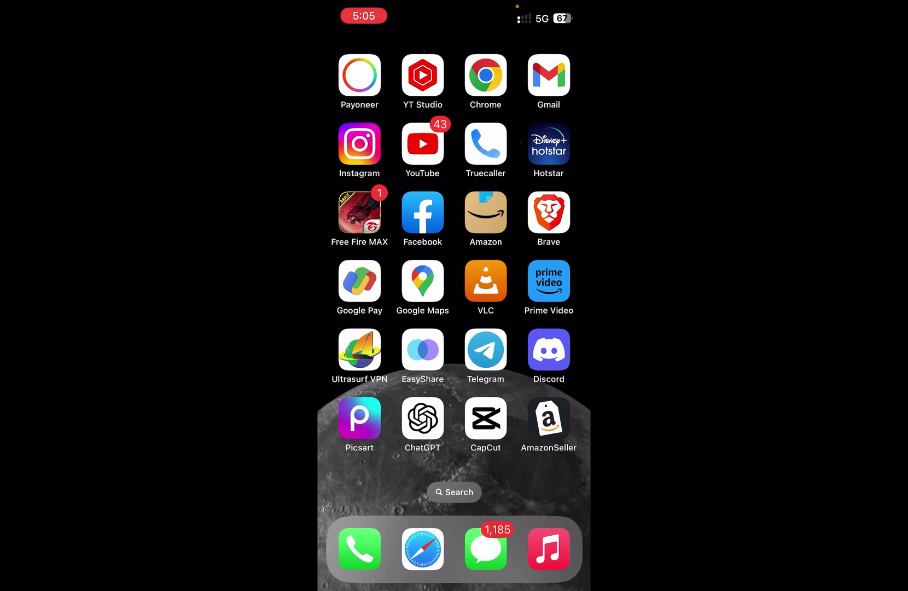
scroll(454, 284, right, 5)
scroll(454, 284, left, 5)
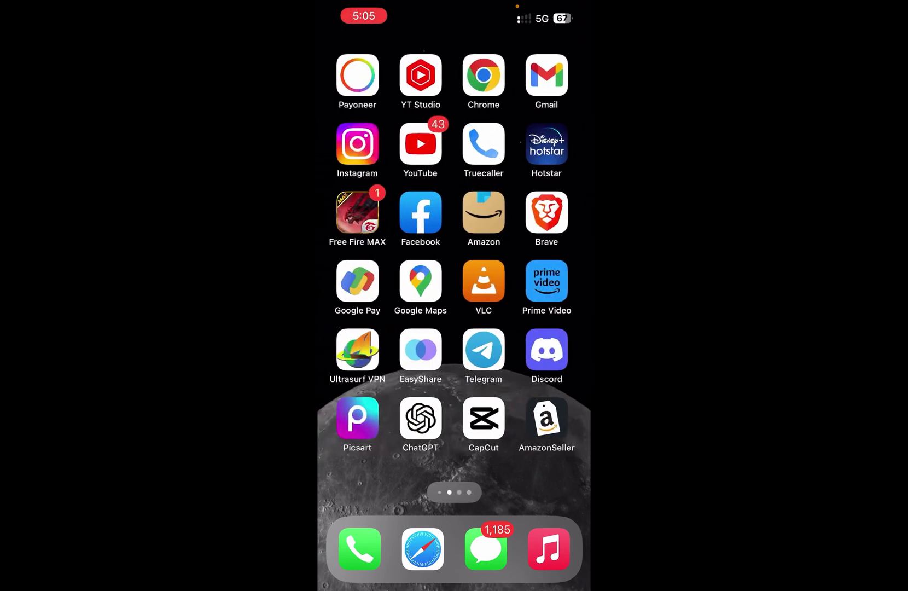
scroll(454, 284, right, 5)
scroll(455, 284, right, 5)
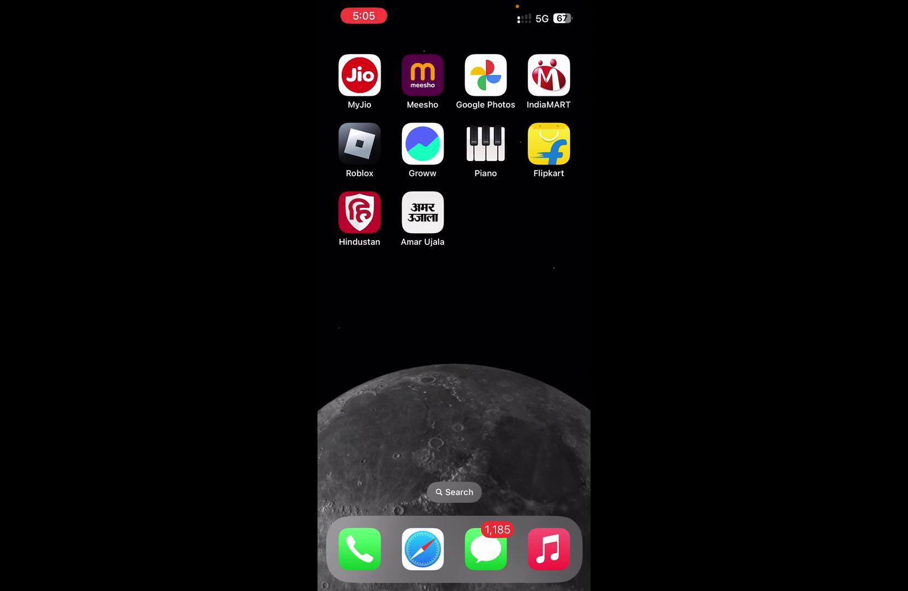
scroll(454, 284, left, 5)
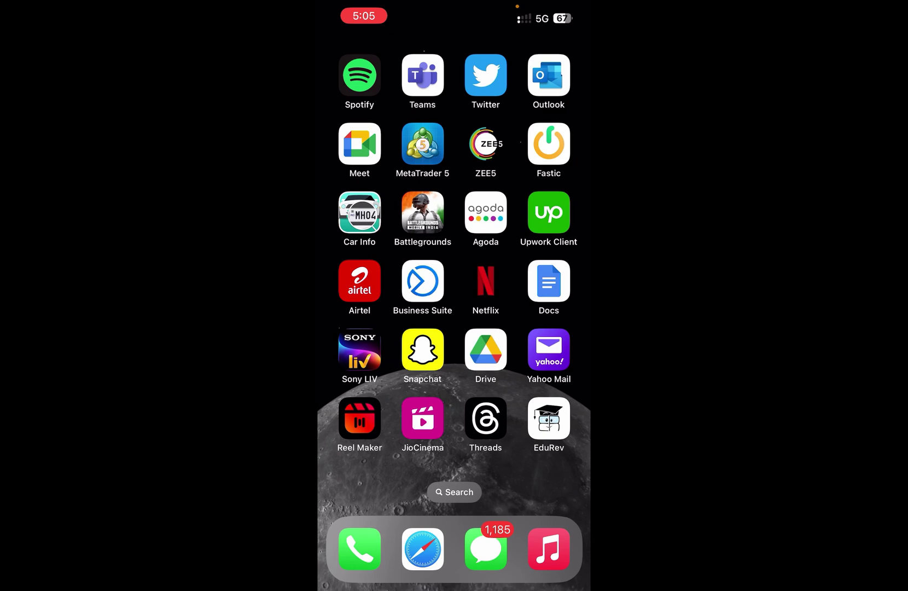
scroll(454, 284, left, 5)
scroll(454, 284, right, 5)
click(486, 548)
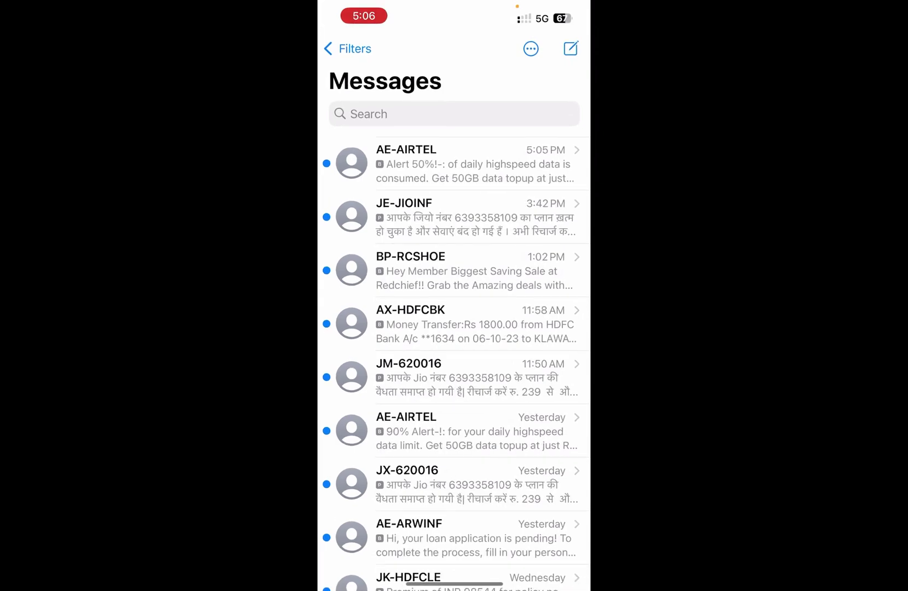
scroll(454, 320, down, 5)
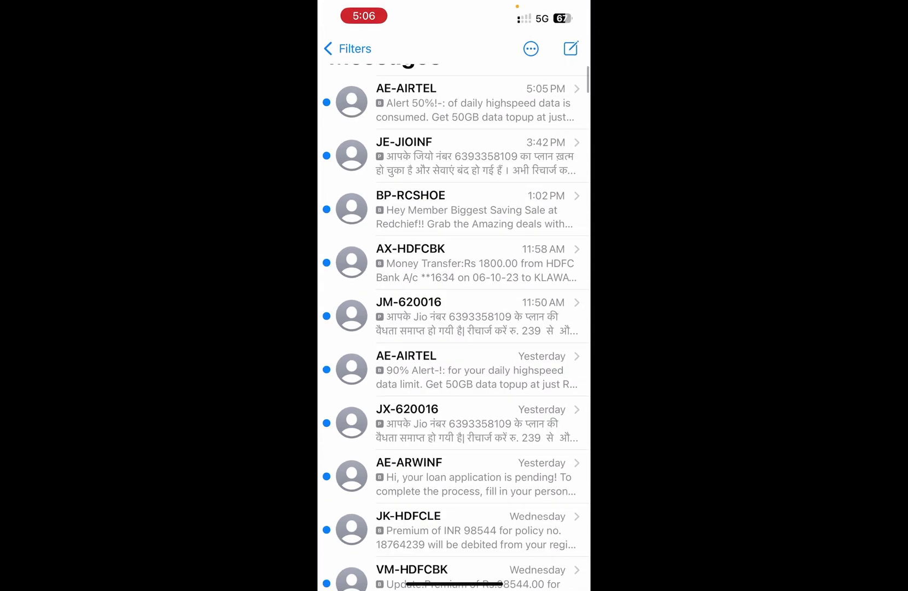
scroll(454, 319, up, 5)
scroll(454, 319, down, 7)
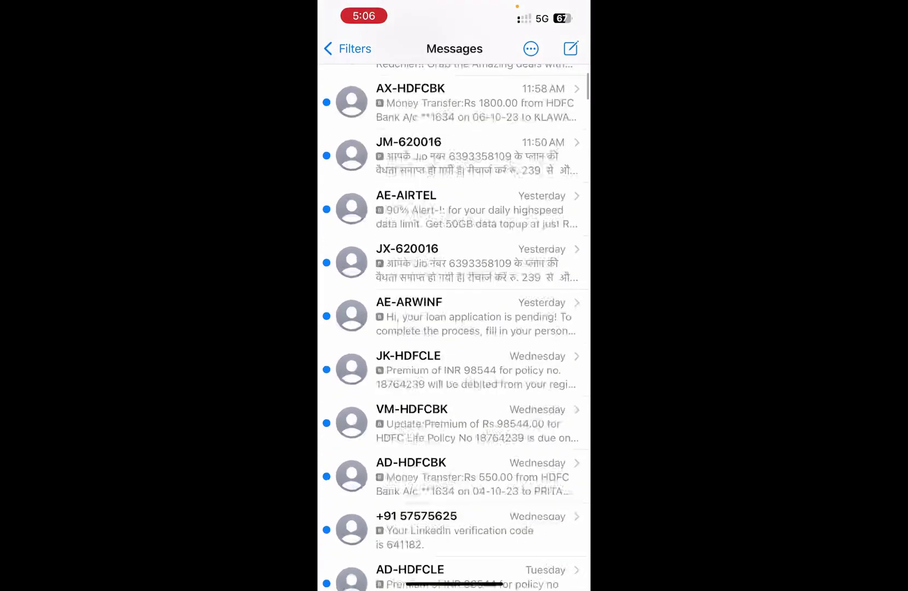
scroll(454, 326, down, 1)
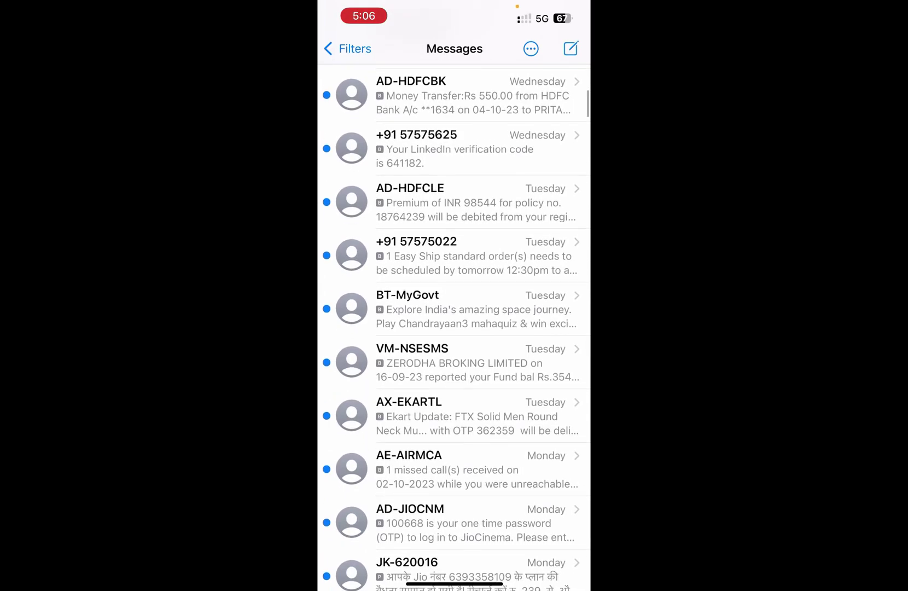
scroll(454, 327, down, 3)
scroll(454, 327, down, 2)
scroll(454, 327, down, 4)
scroll(454, 326, down, 2)
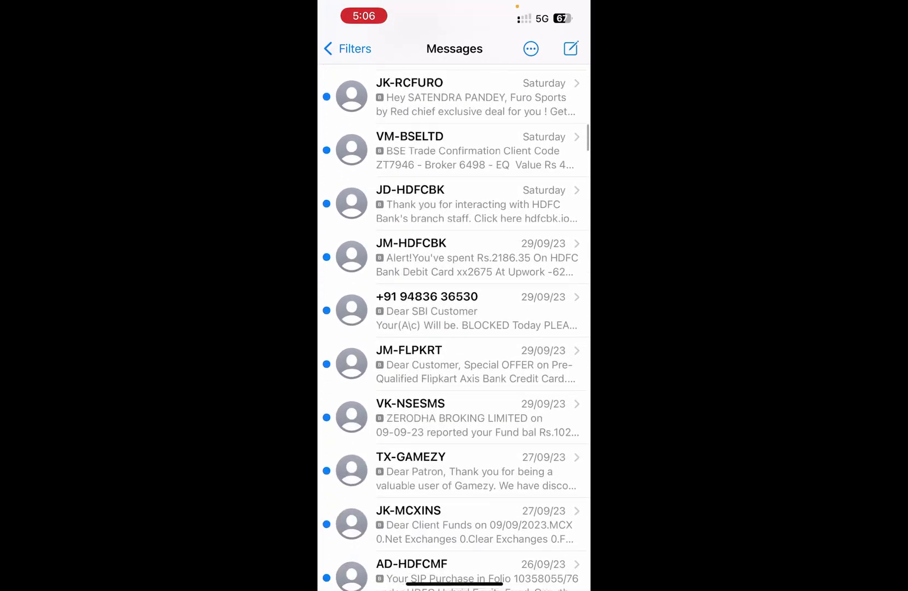
scroll(454, 326, down, 2)
scroll(454, 326, up, 1)
click(454, 223)
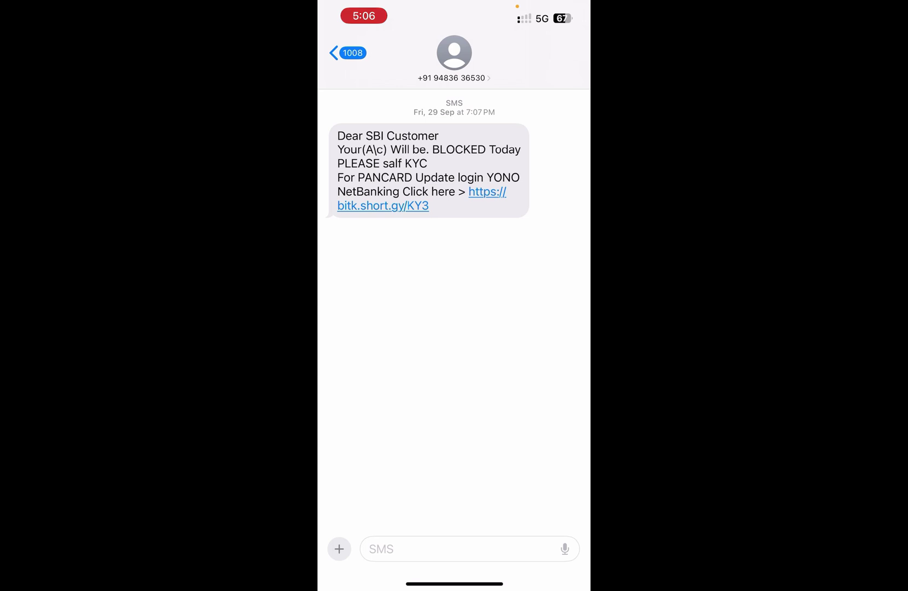
Step: Open the attachment menu beside the SMS field
click(340, 548)
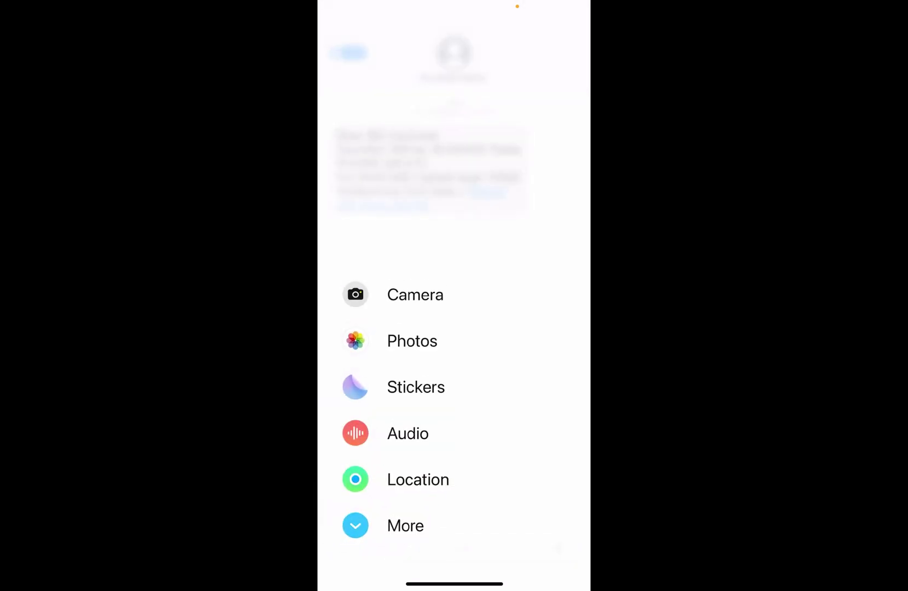
Step: Choose Location to start sharing the Sohawal, Ayodhya pin
click(418, 478)
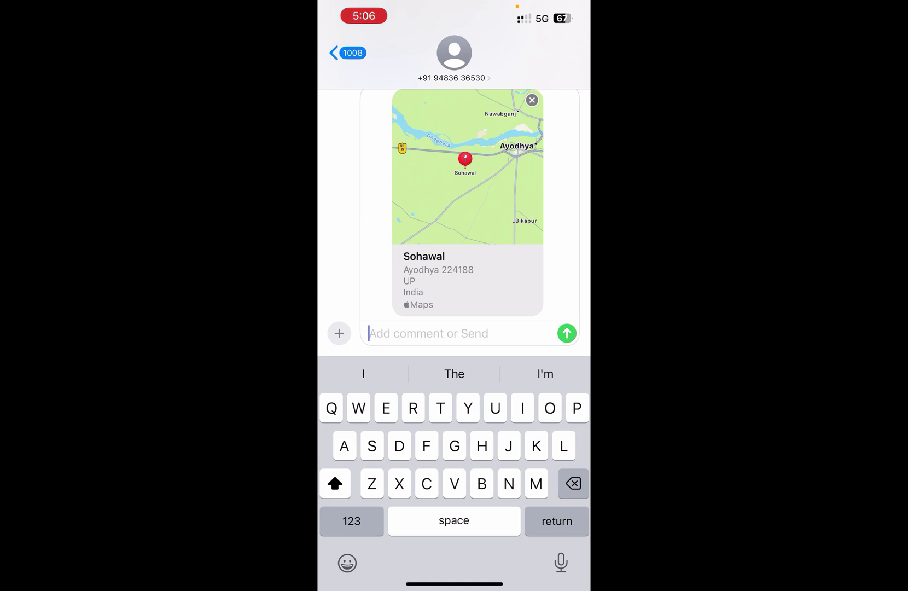
scroll(454, 284, up, 3)
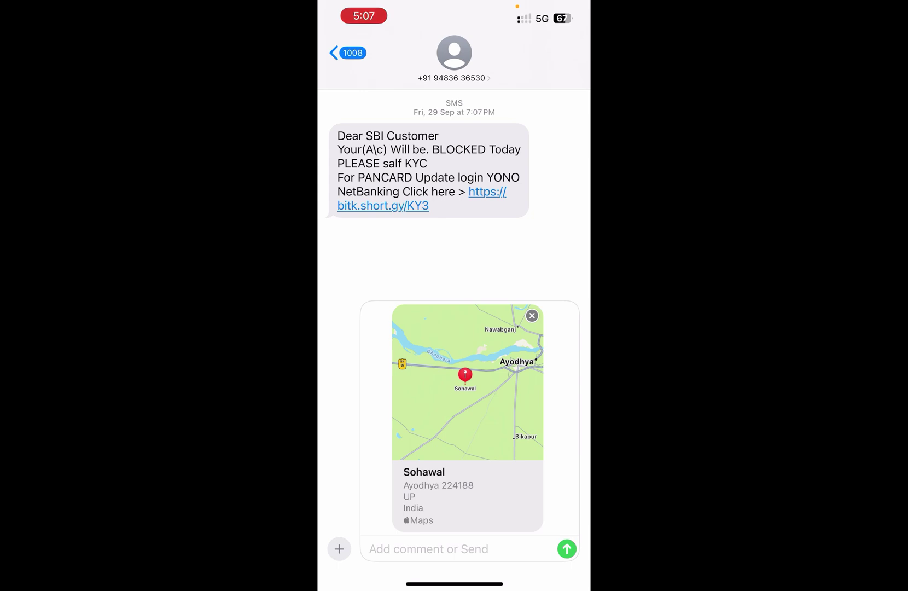
click(347, 53)
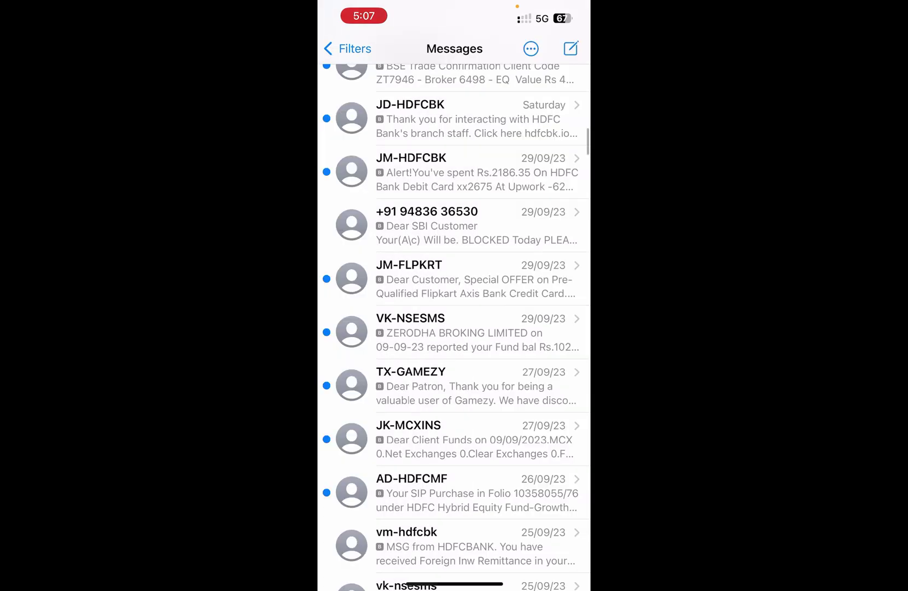
scroll(454, 326, up, 10)
scroll(454, 327, up, 5)
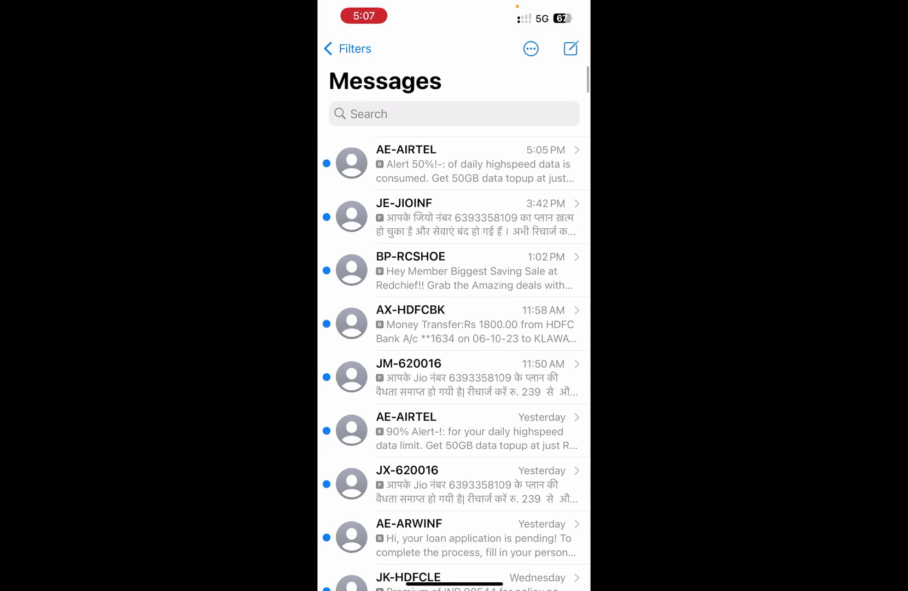